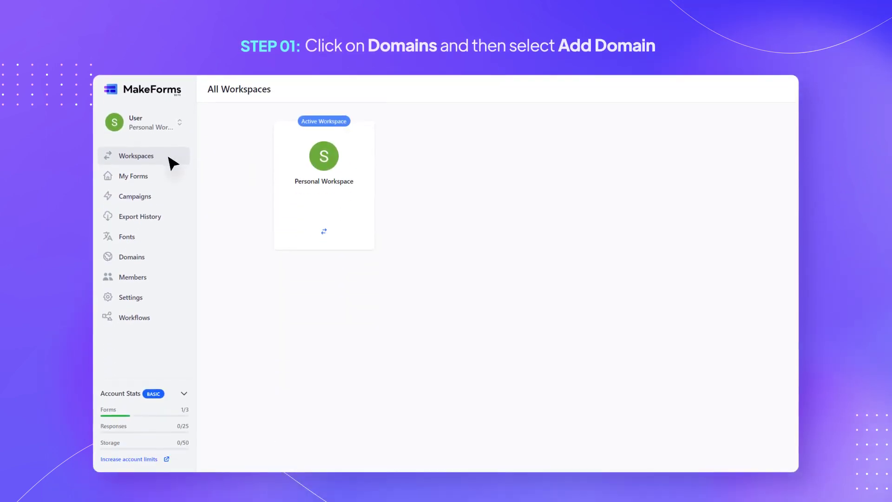
Open the Domains page and start adding a new custom domain
left_click(165, 257)
left_click(767, 91)
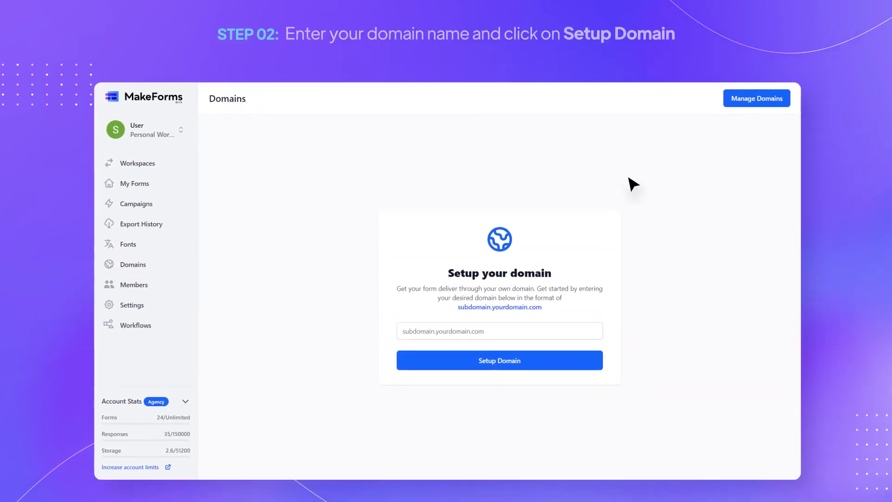
Enter forms.user.com as the subdomain and run domain setup
left_click(467, 326)
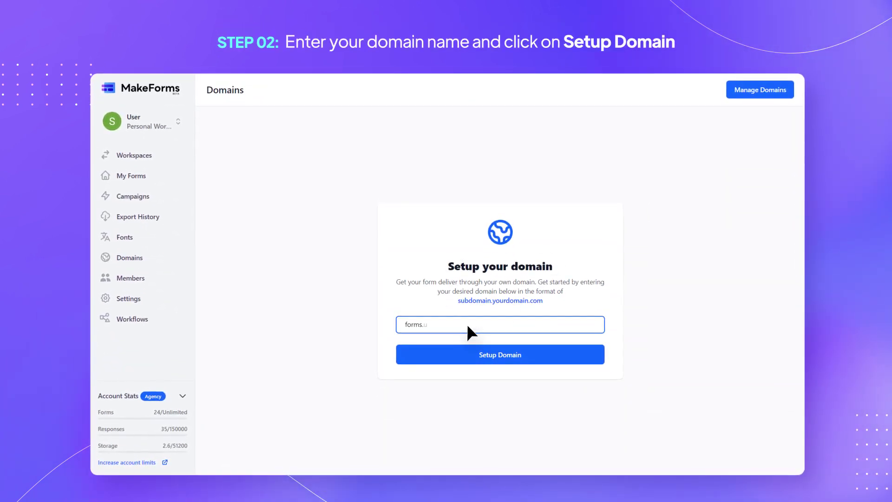
type("forms.user.com")
left_click(500, 356)
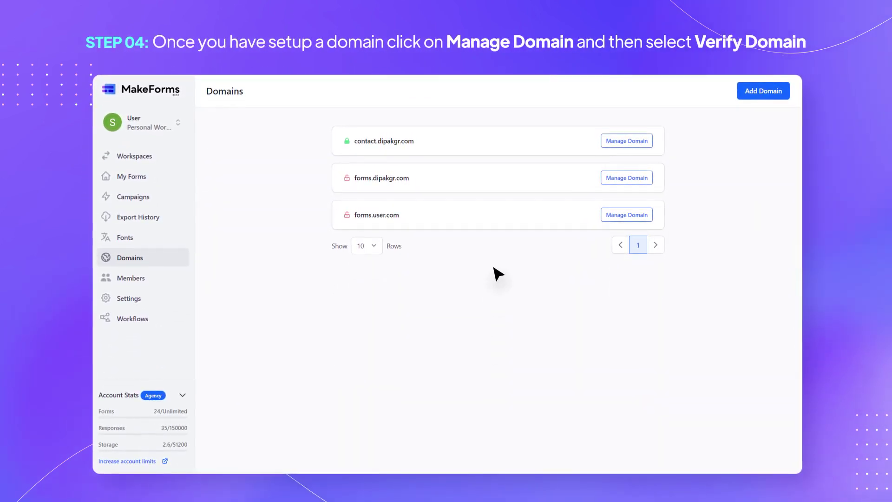
Verify forms.user.com, remove it, and start creating a new form link source
left_click(631, 212)
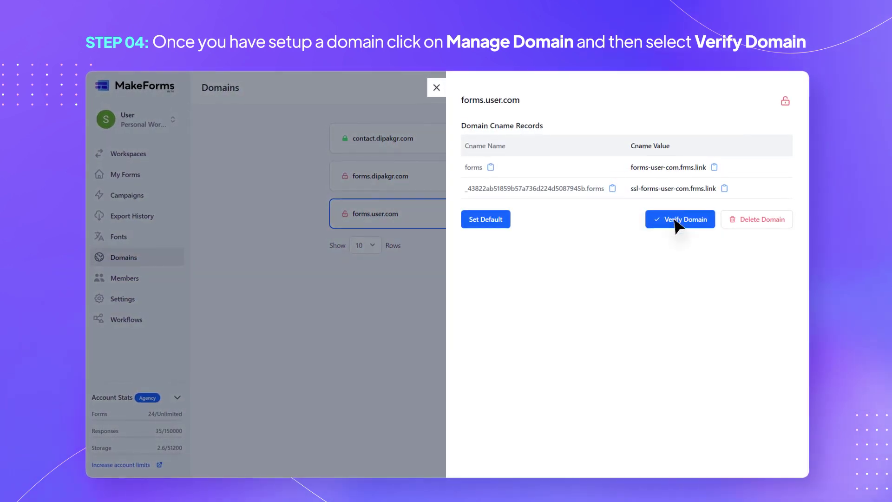
left_click(689, 221)
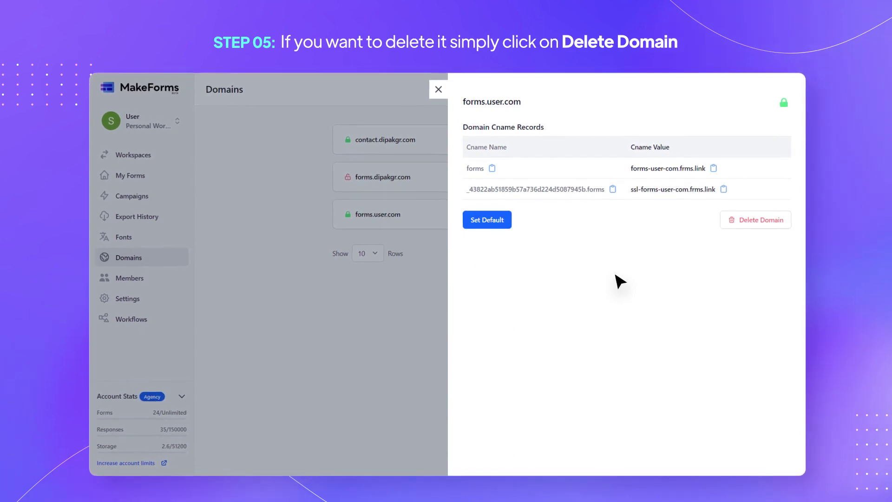
left_click(754, 219)
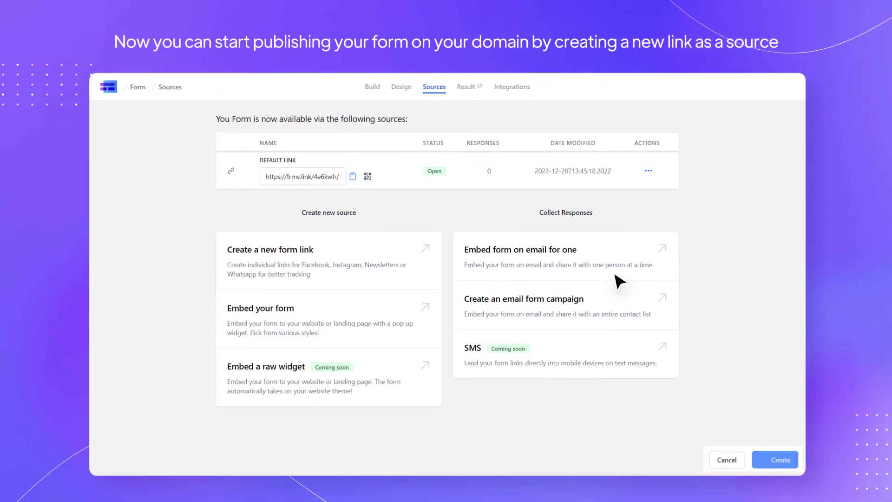
left_click(349, 261)
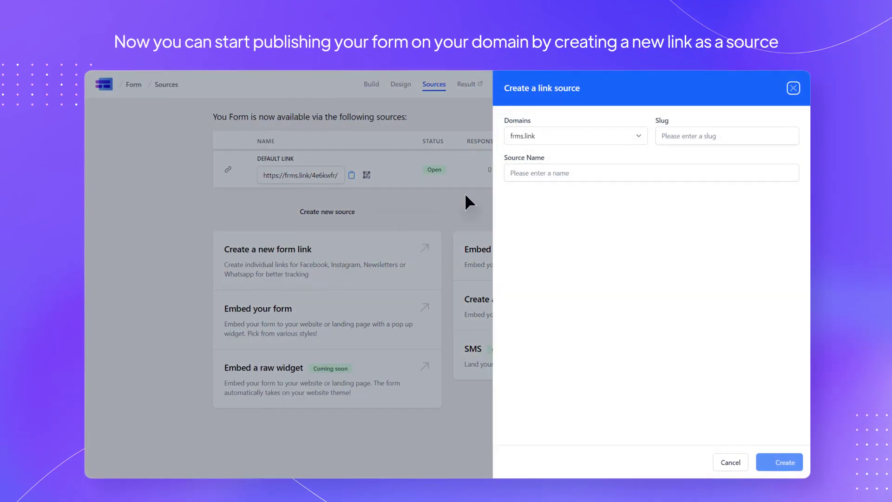